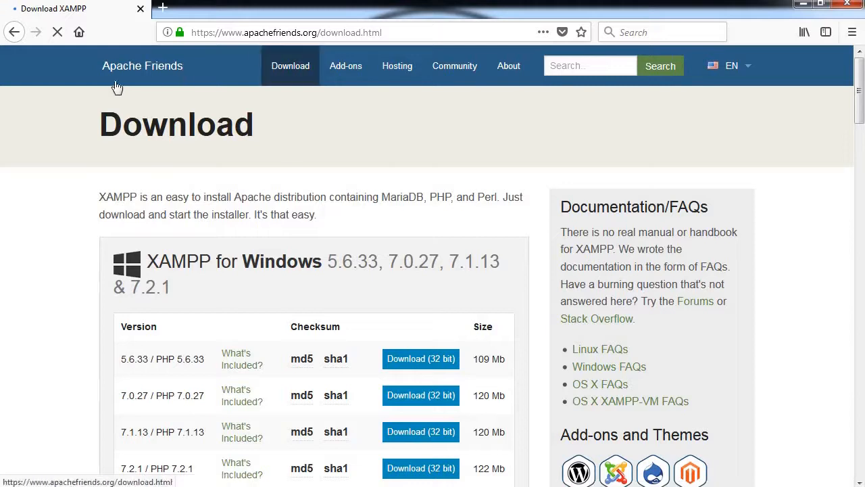
Review the XAMPP versions offered for Windows, Linux and OS X on the download page.
{"action": "scroll", "coordinate": [155, 197], "scroll_direction": "down", "scroll_amount": 2}
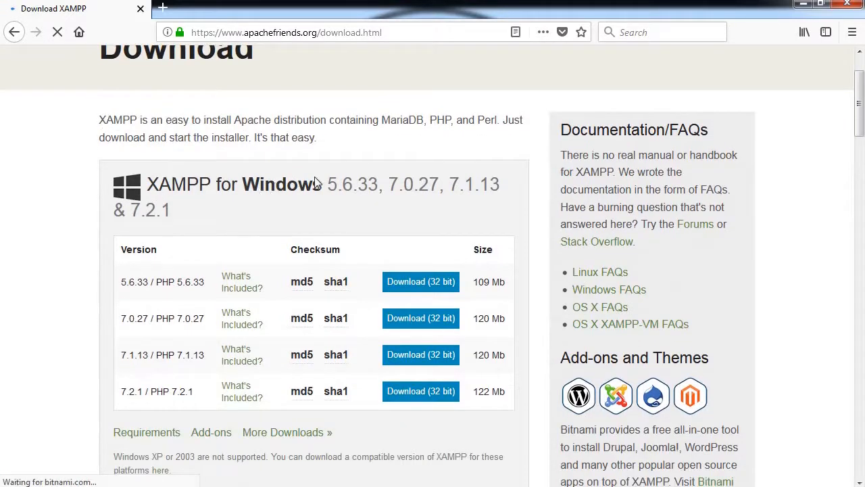
{"action": "scroll", "coordinate": [181, 274], "scroll_direction": "down", "scroll_amount": 1}
{"action": "scroll", "coordinate": [181, 274], "scroll_direction": "down", "scroll_amount": 2}
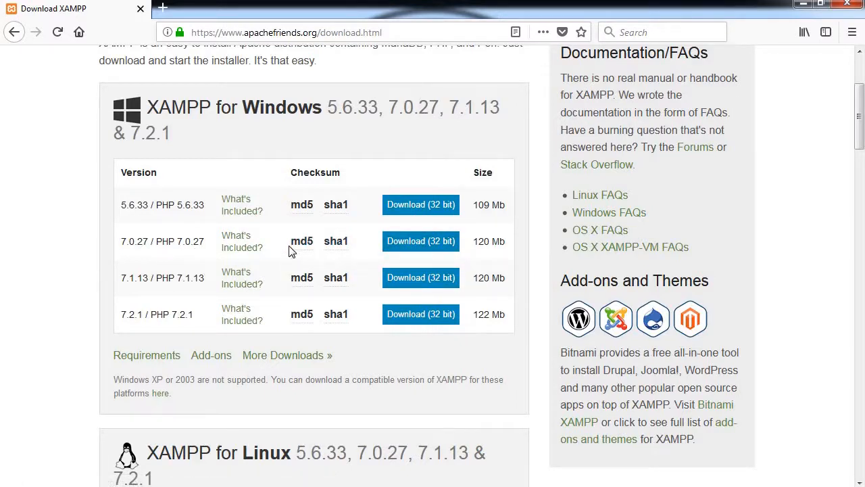
{"action": "scroll", "coordinate": [292, 252], "scroll_direction": "down", "scroll_amount": 3}
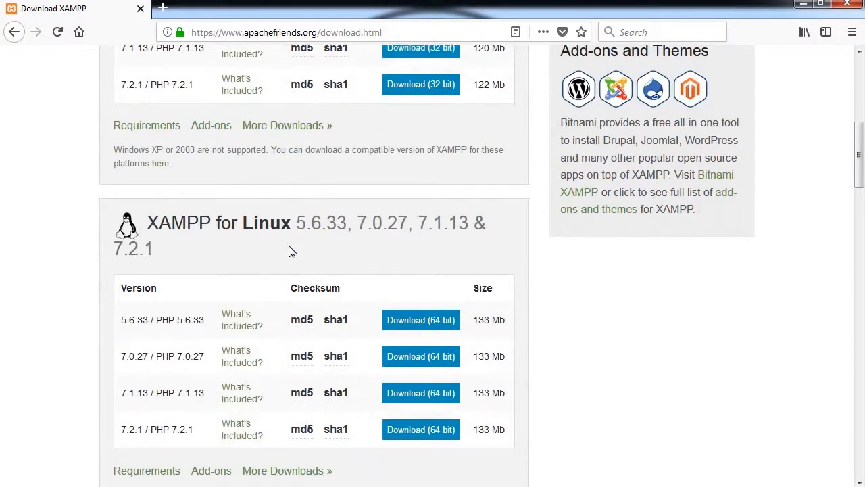
{"action": "scroll", "coordinate": [288, 252], "scroll_direction": "down", "scroll_amount": 5}
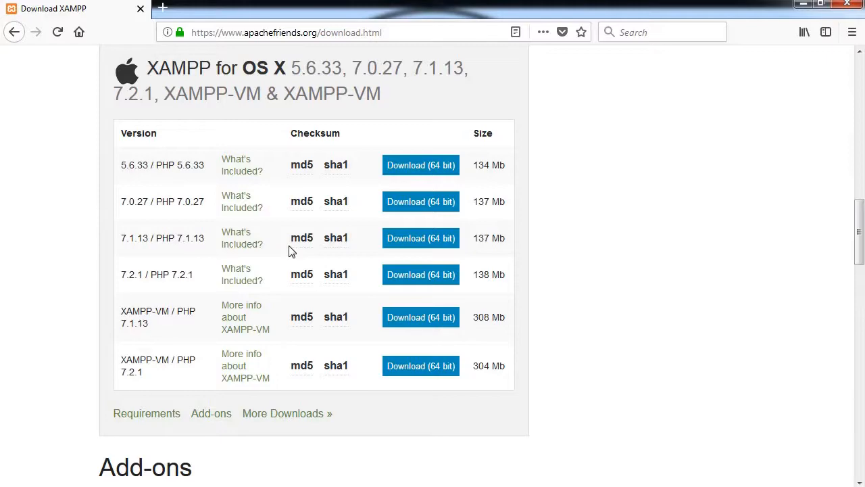
{"action": "scroll", "coordinate": [288, 252], "scroll_direction": "up", "scroll_amount": 8}
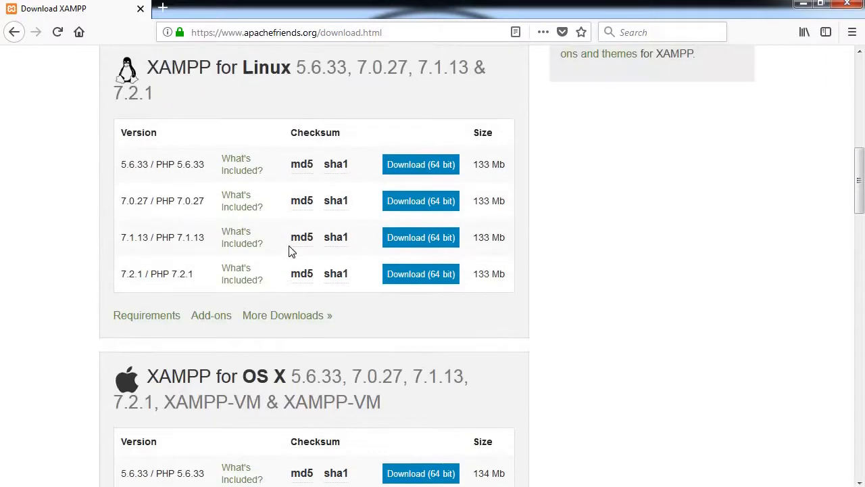
{"action": "scroll", "coordinate": [289, 252], "scroll_direction": "up", "scroll_amount": 2}
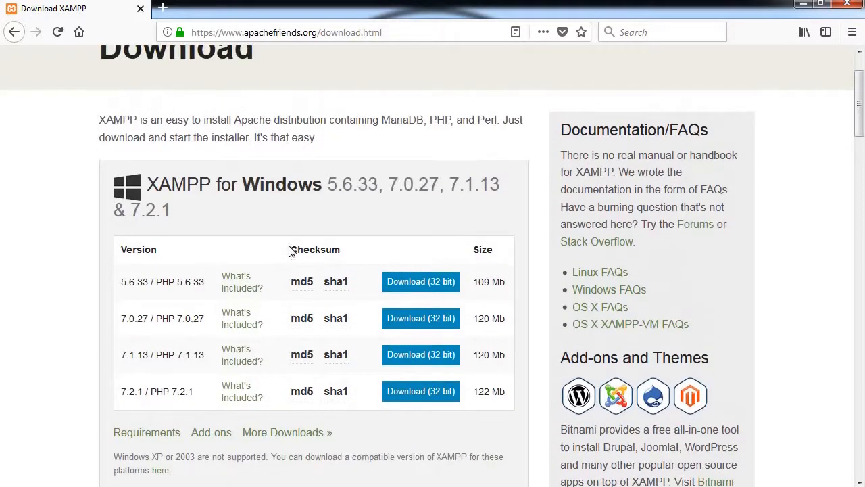
{"action": "scroll", "coordinate": [290, 251], "scroll_direction": "up", "scroll_amount": 2}
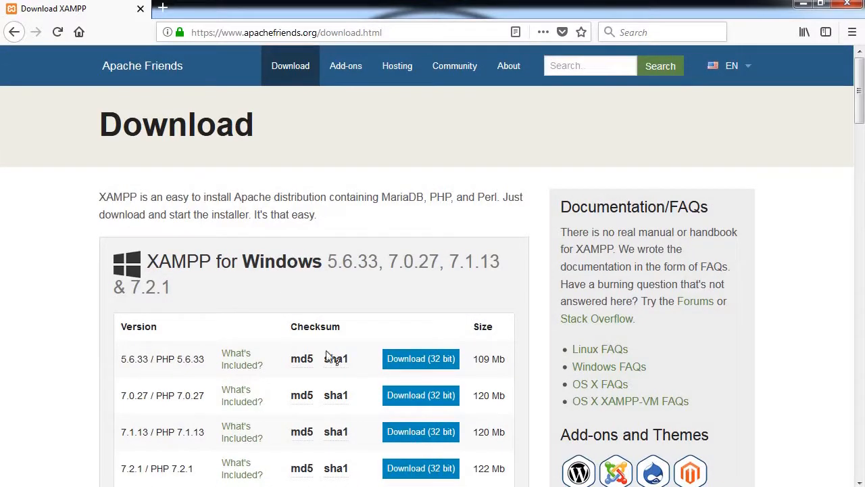
Download the 32-bit XAMPP 7.0.27 / PHP 7.0.27 installer for Windows and save it in the help data folder.
{"action": "scroll", "coordinate": [349, 365], "scroll_direction": "down", "scroll_amount": 2}
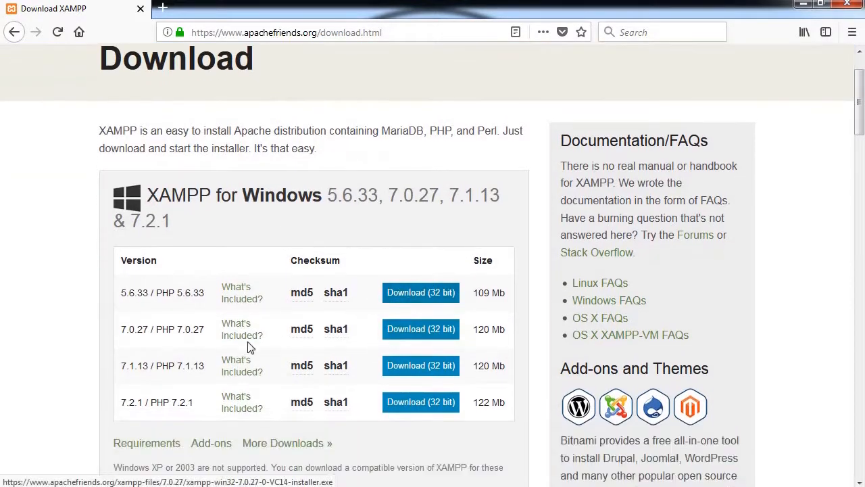
{"action": "left_click_drag", "start_coordinate": [123, 323], "coordinate": [206, 324]}
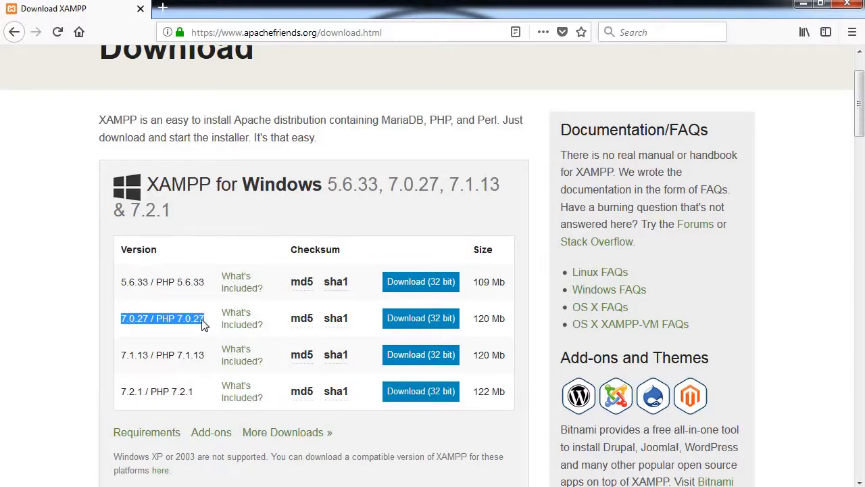
{"action": "left_click", "coordinate": [434, 321]}
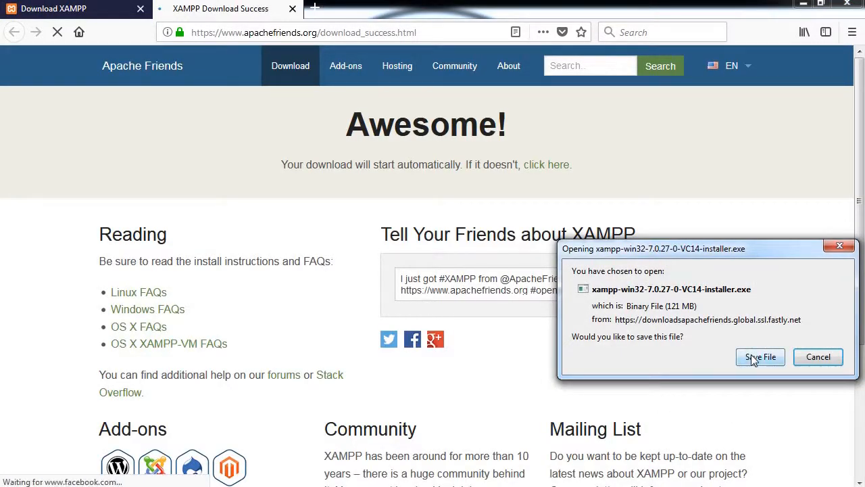
{"action": "left_click", "coordinate": [754, 359]}
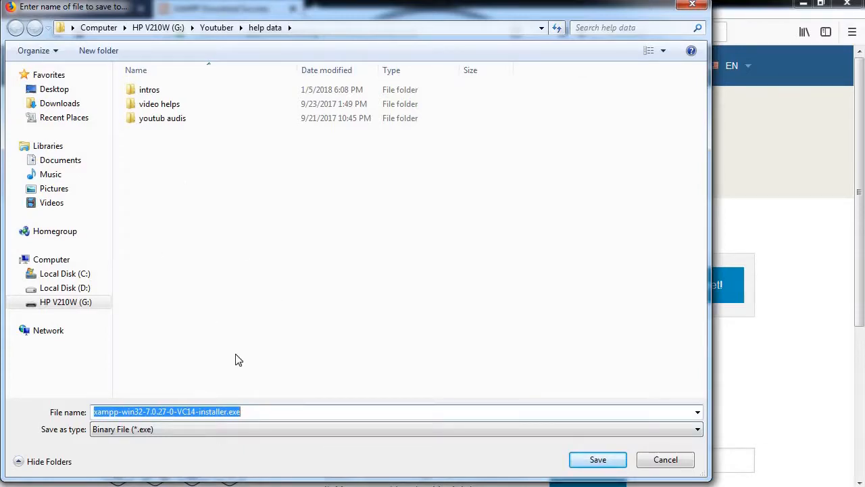
{"action": "left_click", "coordinate": [585, 461]}
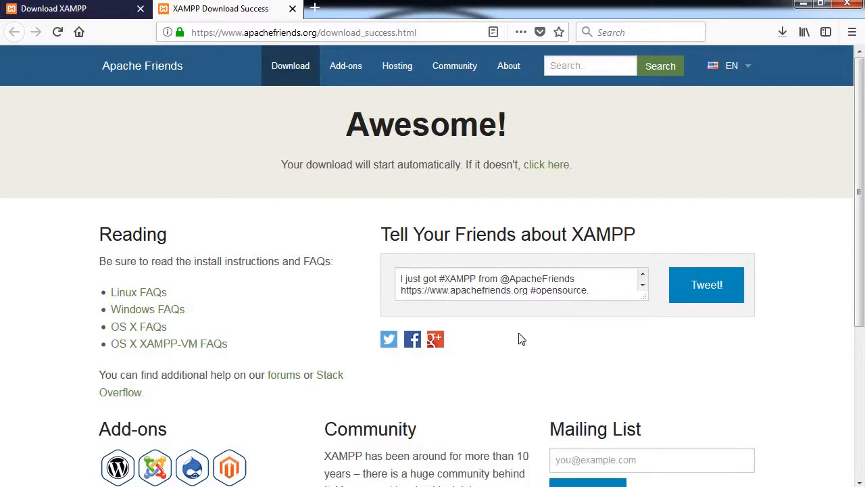
Run the downloaded xampp-win32-7.0.27-0-VC14-installer.exe as administrator from its containing folder and minimize the folder window.
{"action": "left_click", "coordinate": [782, 34]}
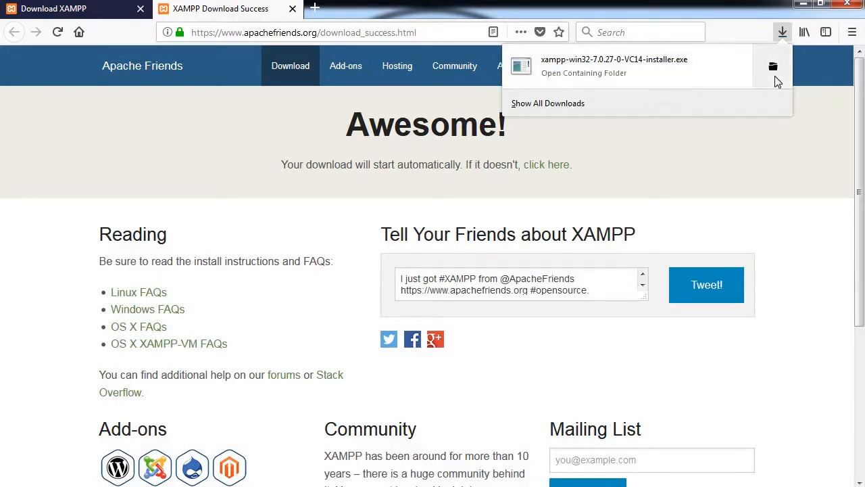
{"action": "left_click", "coordinate": [773, 70]}
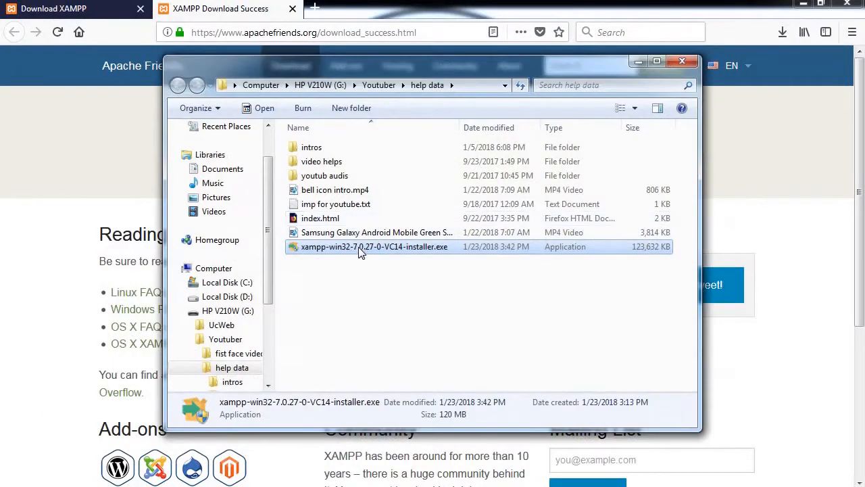
{"action": "right_click", "coordinate": [360, 249]}
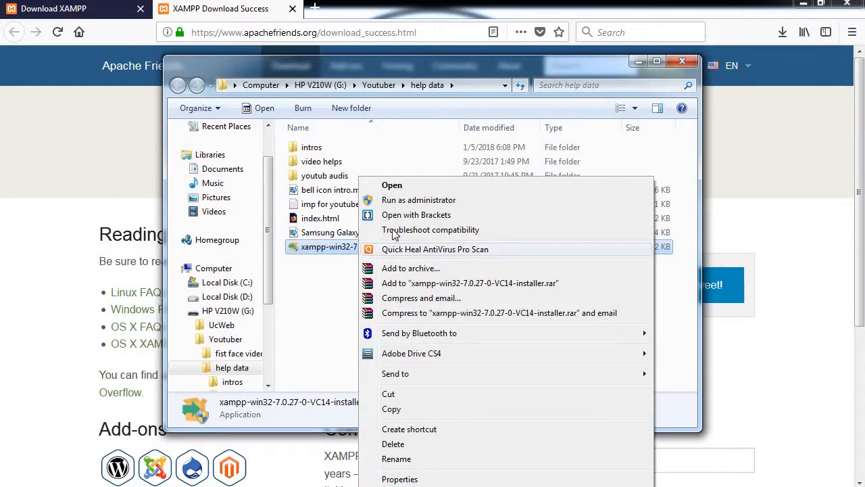
{"action": "left_click", "coordinate": [414, 200]}
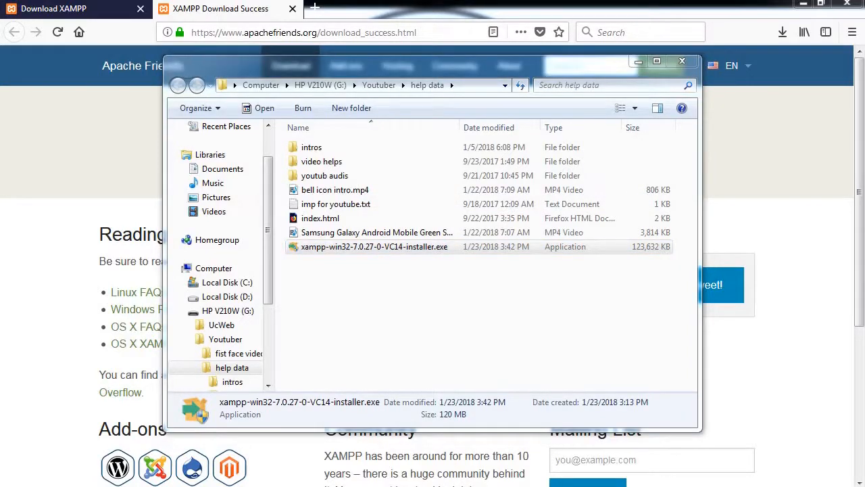
{"action": "left_click", "coordinate": [638, 62]}
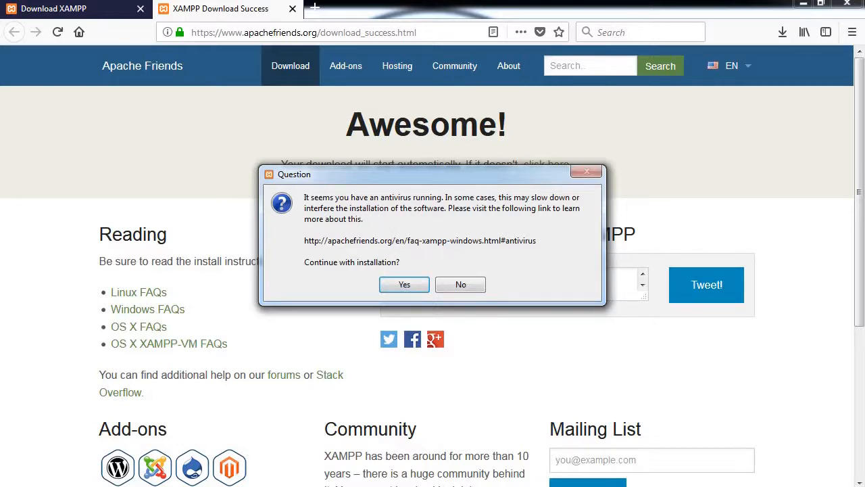
Disable virus protection in Quick Heal AntiVirus Pro.
{"action": "left_click", "coordinate": [731, 486]}
{"action": "right_click", "coordinate": [752, 393]}
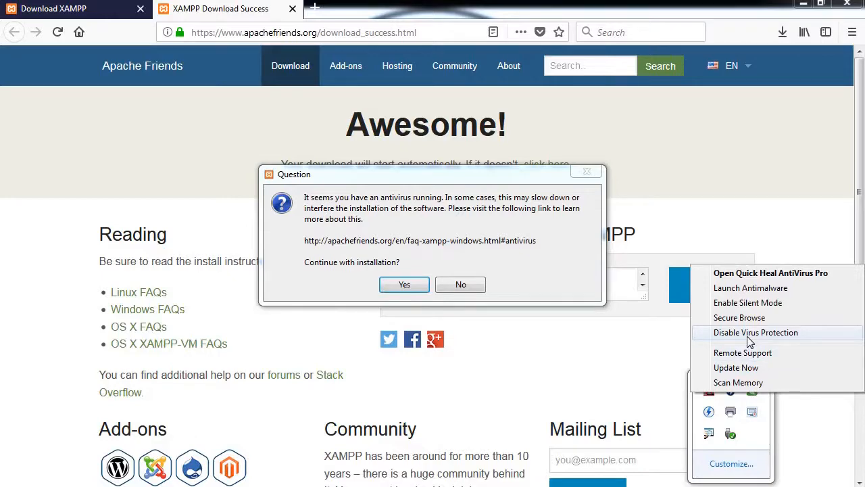
{"action": "left_click", "coordinate": [749, 336]}
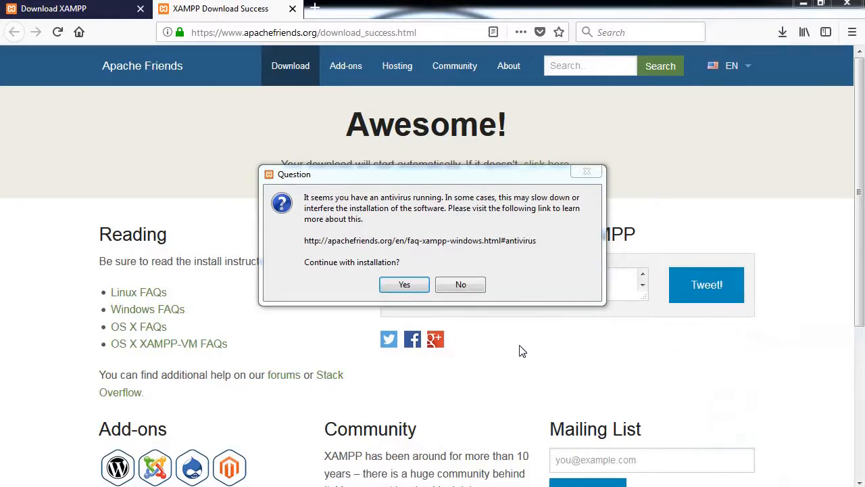
Agree to continue the XAMPP installation despite the antivirus notice and acknowledge the User Account Control warning.
{"action": "left_click", "coordinate": [416, 297]}
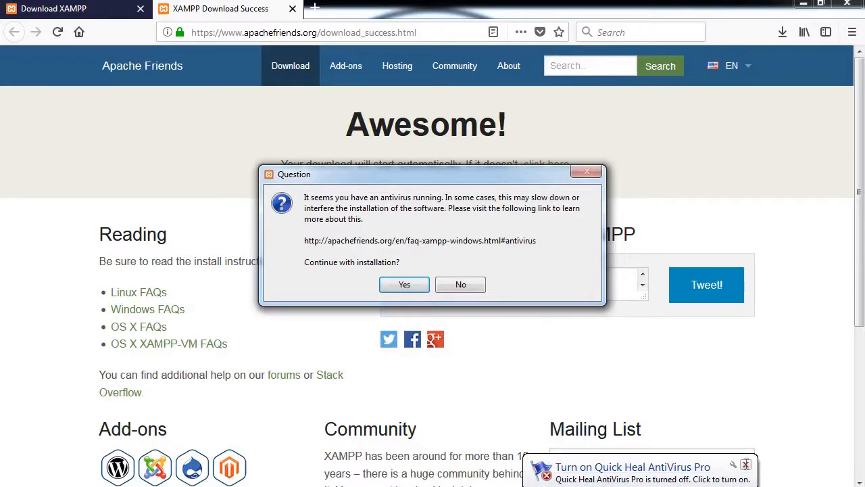
{"action": "left_click", "coordinate": [404, 284]}
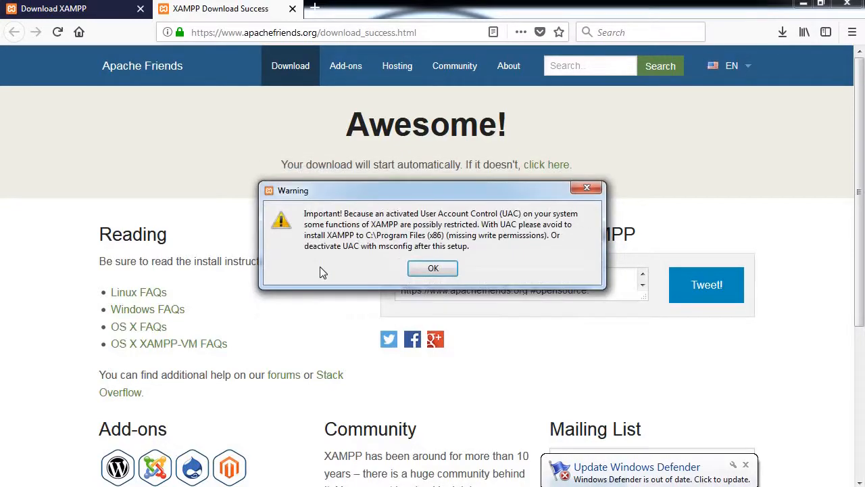
{"action": "left_click", "coordinate": [430, 269]}
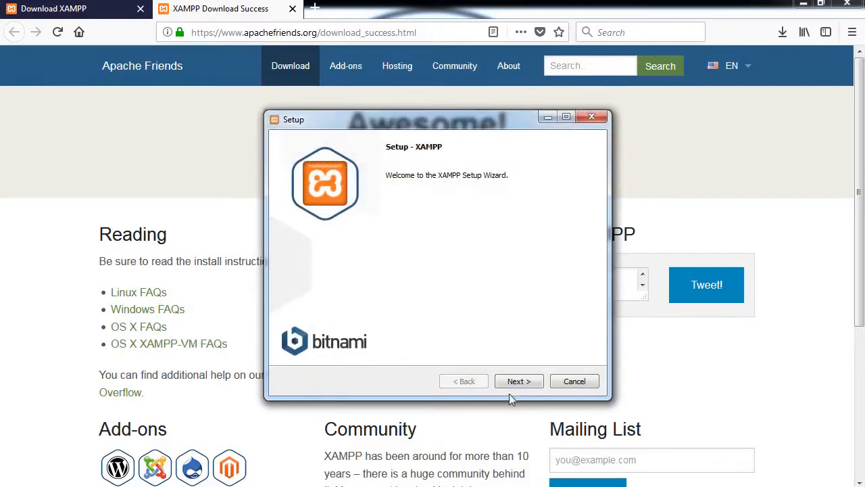
Keep all XAMPP components selected and try to use C:\xampp as the installation folder.
{"action": "left_click", "coordinate": [519, 382]}
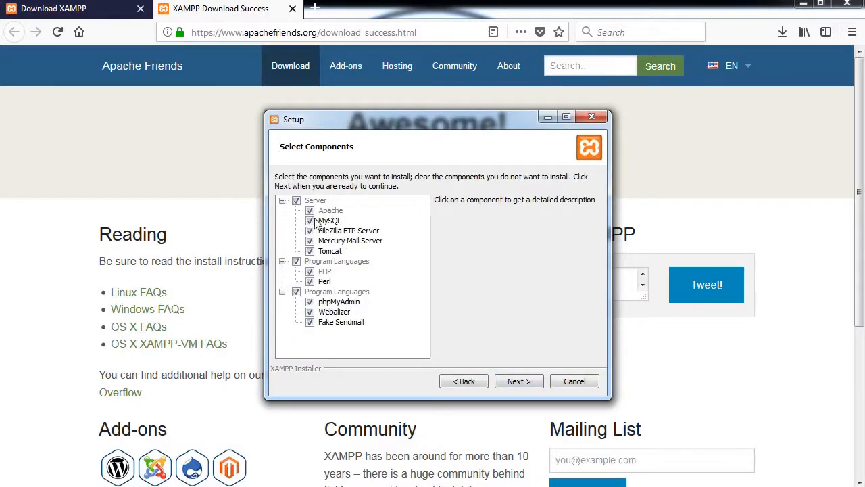
{"action": "left_click", "coordinate": [518, 382]}
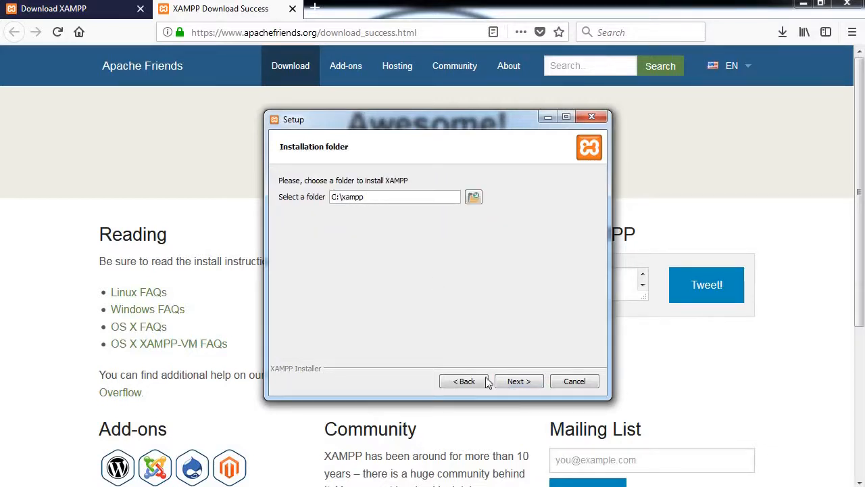
{"action": "left_click", "coordinate": [518, 382]}
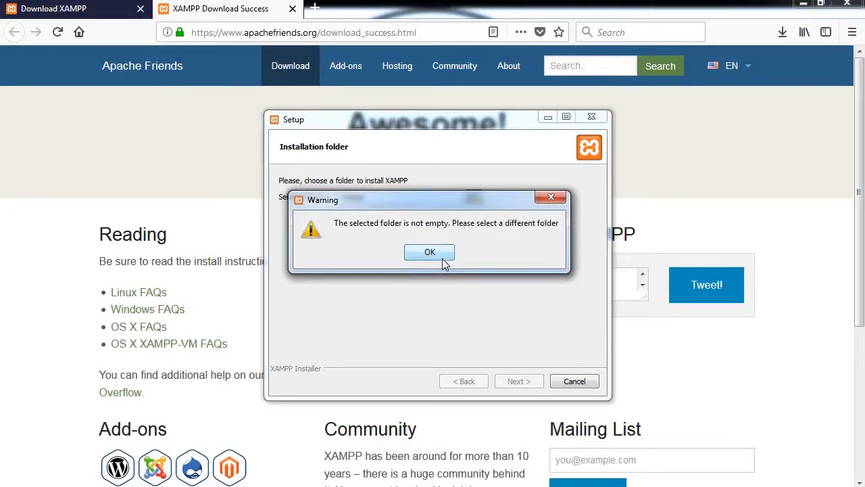
{"action": "left_click", "coordinate": [551, 198]}
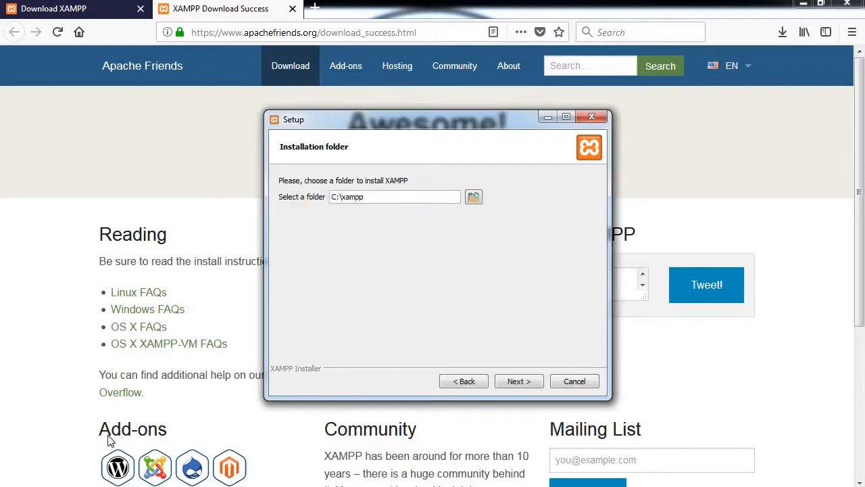
Delete demo wordpress site.txt from the xampp folder on Local Disk (C:) and close the folder window.
{"action": "key", "text": "super"}
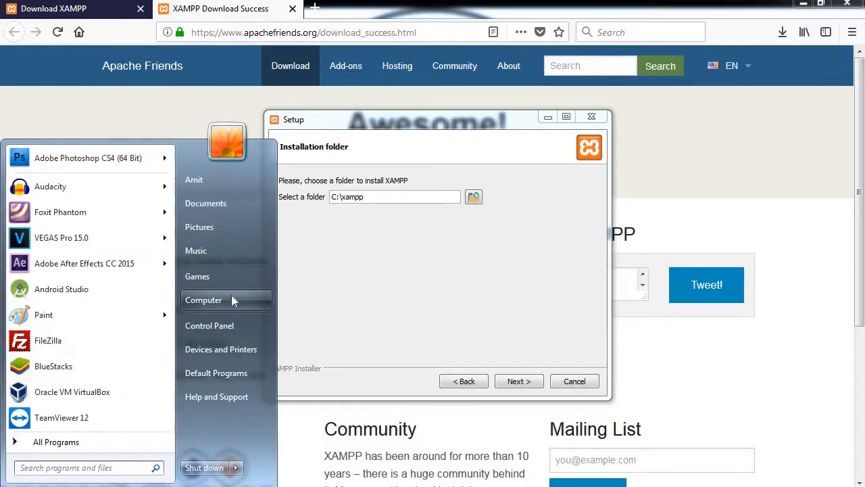
{"action": "left_click", "coordinate": [232, 295]}
{"action": "double_click", "coordinate": [371, 168]}
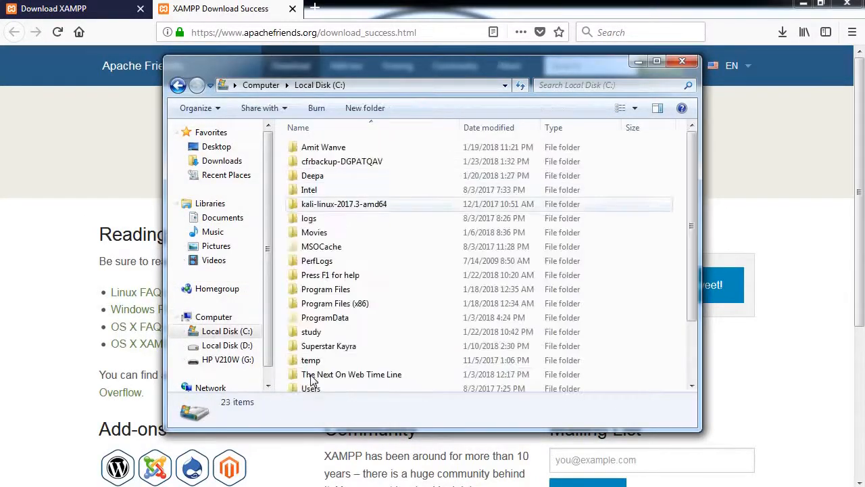
{"action": "scroll", "coordinate": [315, 372], "scroll_direction": "down", "scroll_amount": 2}
{"action": "double_click", "coordinate": [318, 358]}
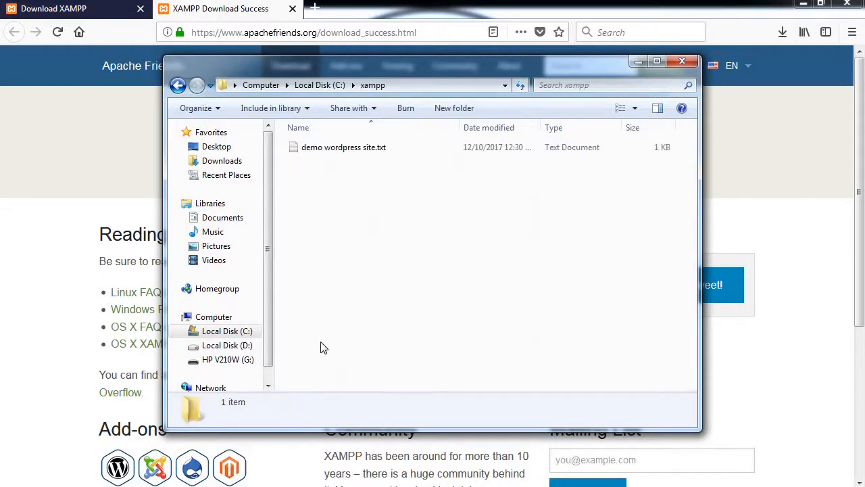
{"action": "key", "text": "Down"}
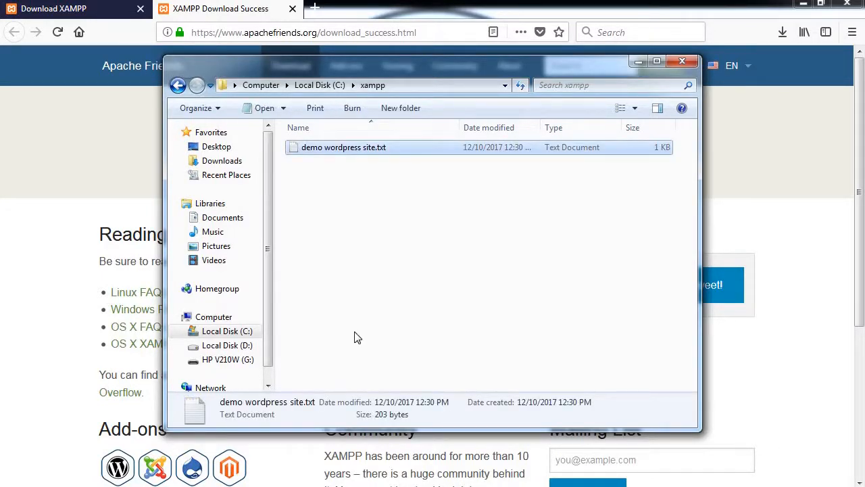
{"action": "key", "text": "Delete"}
{"action": "left_click", "coordinate": [476, 308]}
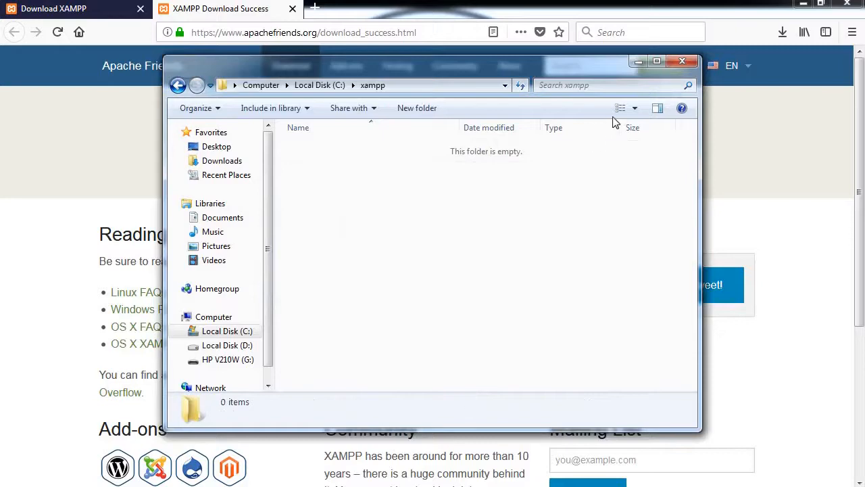
{"action": "left_click", "coordinate": [682, 62]}
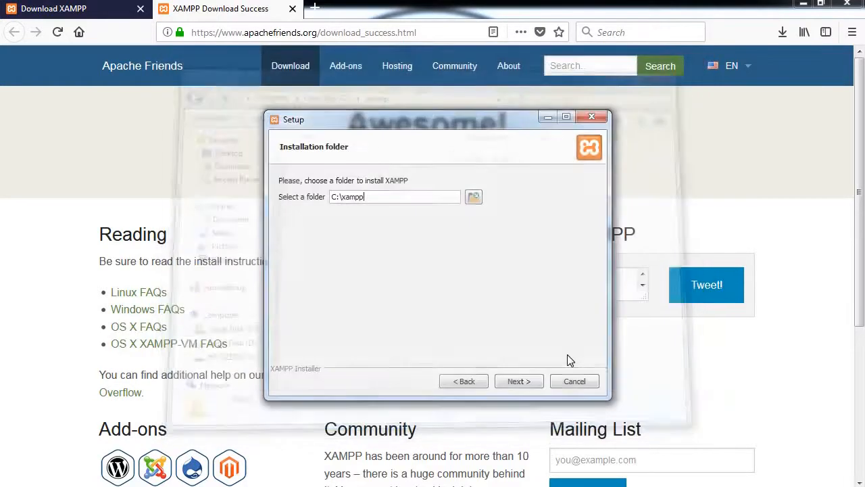
Accept C:\xampp as the installation folder, keep the Bitnami option checked and run the XAMPP installation.
{"action": "left_click", "coordinate": [517, 382]}
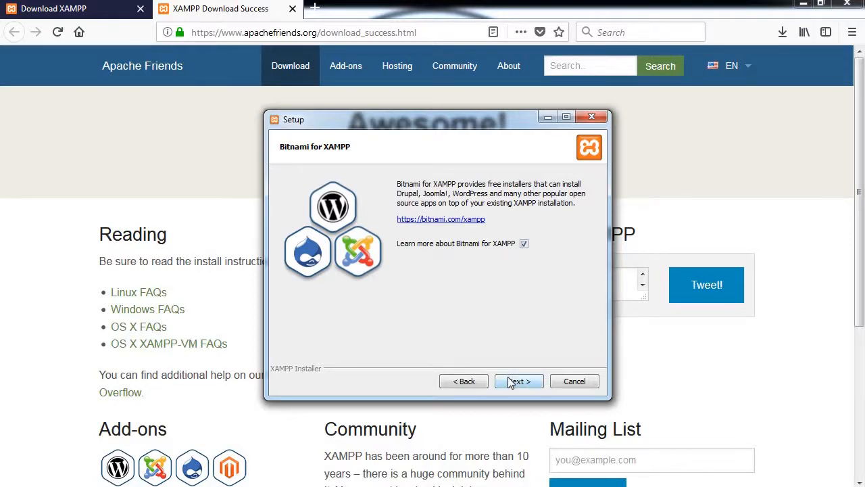
{"action": "left_click", "coordinate": [518, 381]}
{"action": "left_click", "coordinate": [513, 381]}
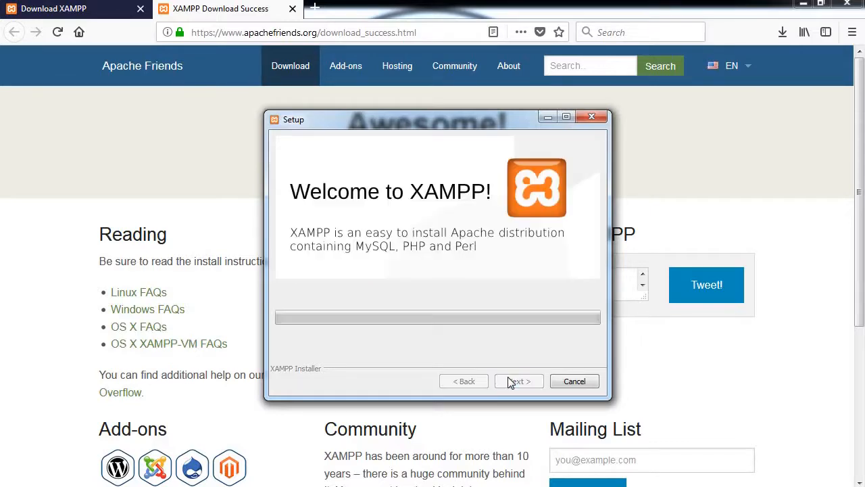
{"action": "left_click", "coordinate": [733, 82]}
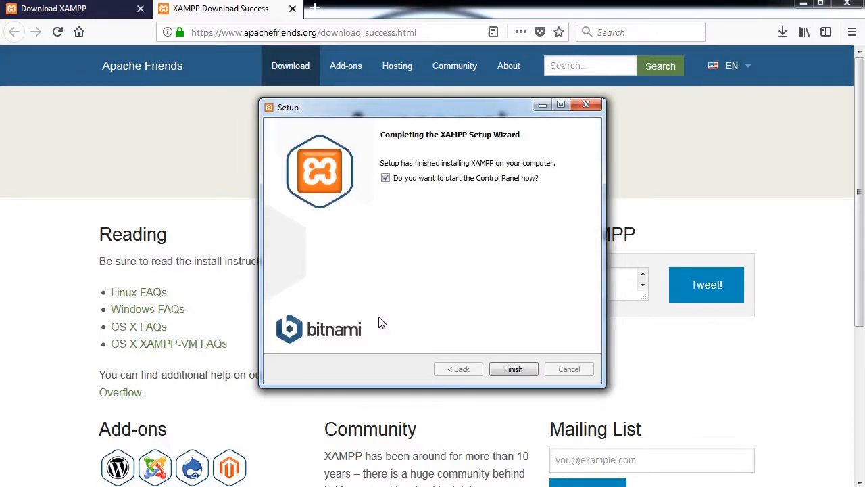
Finish the XAMPP setup with the Control Panel launched in English, and start the Apache and MySQL modules.
{"action": "left_click", "coordinate": [512, 370]}
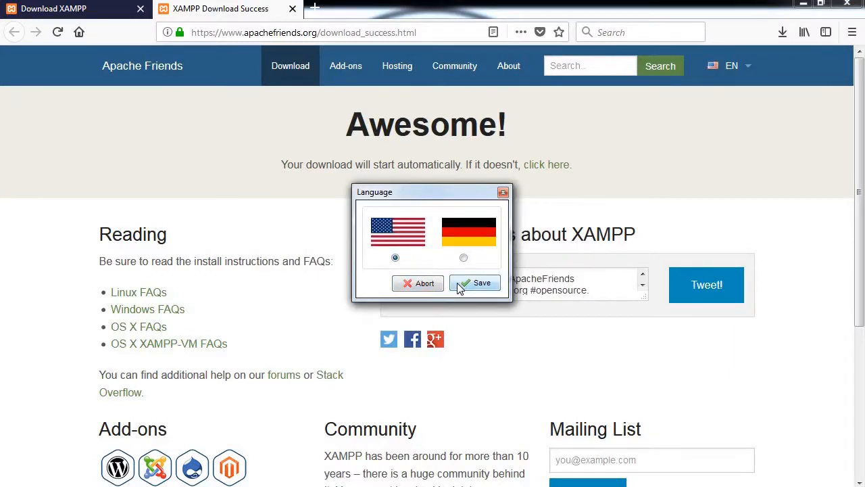
{"action": "left_click", "coordinate": [459, 287]}
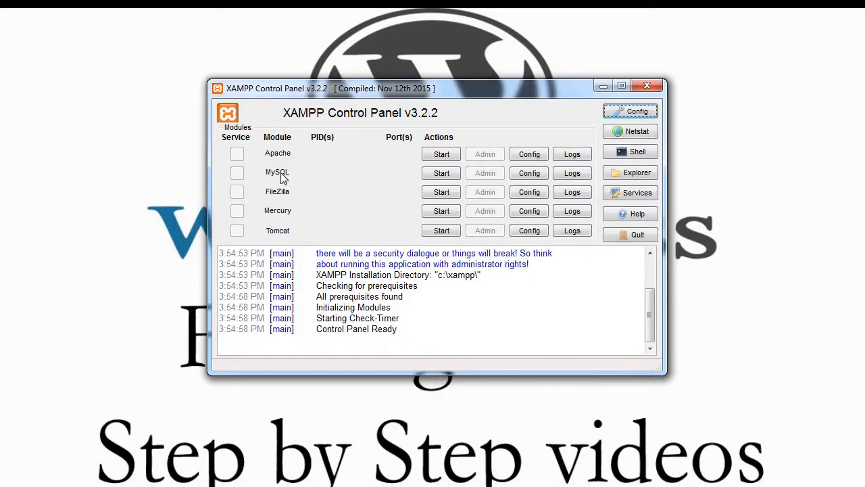
{"action": "left_click", "coordinate": [447, 156]}
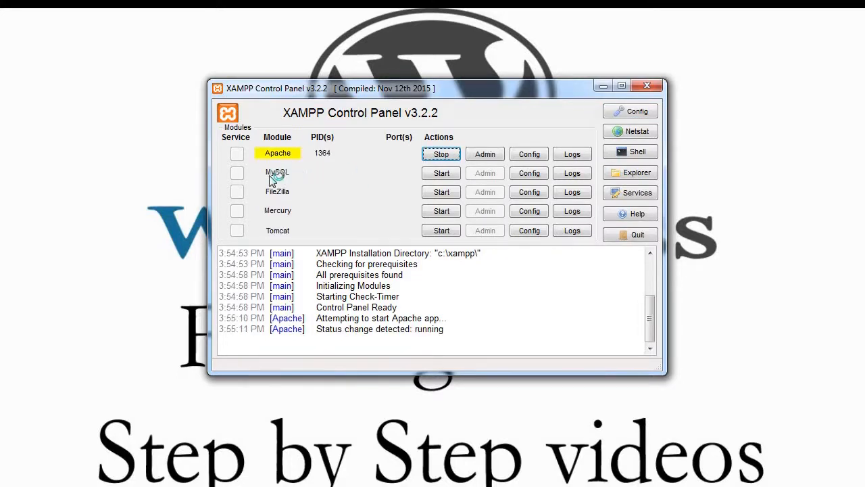
{"action": "left_click", "coordinate": [439, 174]}
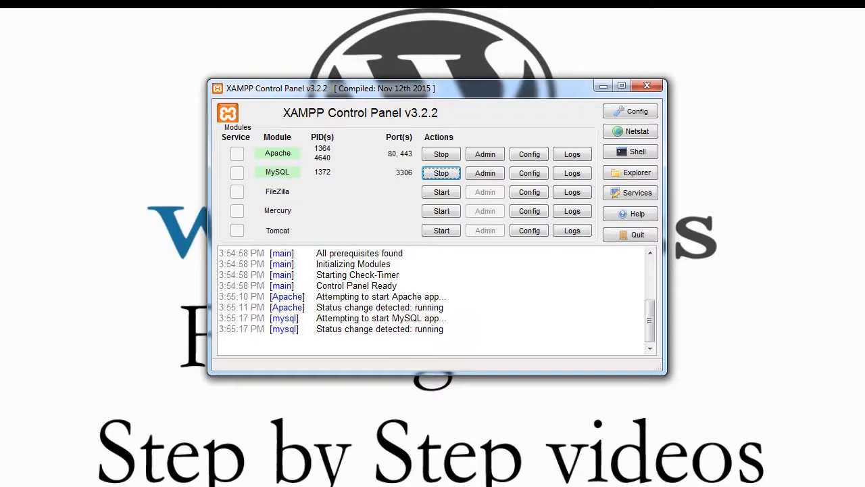
Switch to the Firefox window and open localhost in a new tab to check the XAMPP server.
{"action": "left_click", "coordinate": [227, 486]}
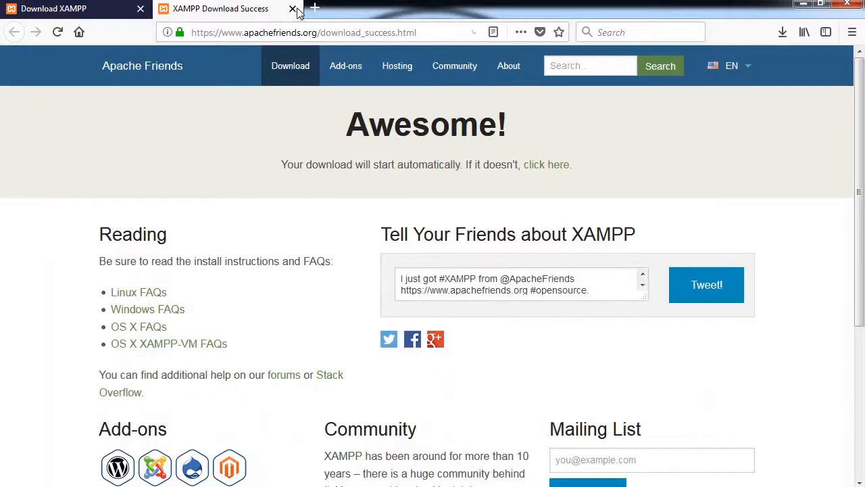
{"action": "left_click", "coordinate": [313, 9]}
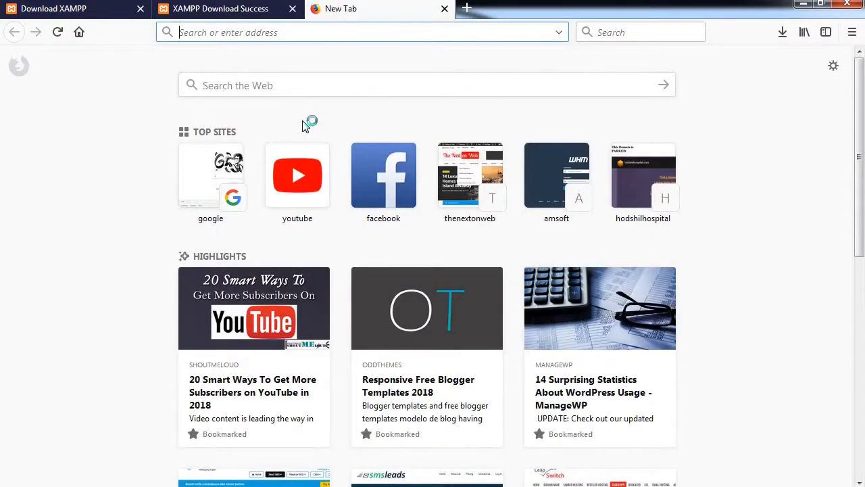
{"action": "type", "text": "localhost/"}
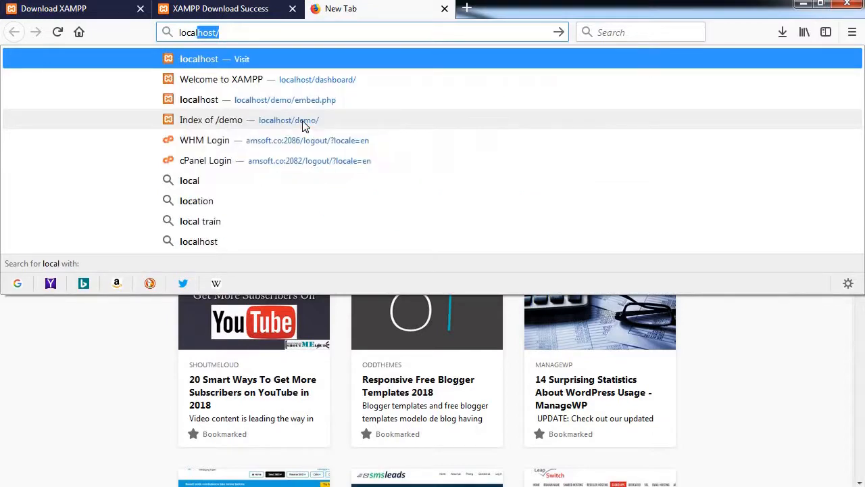
{"action": "key", "text": "Return"}
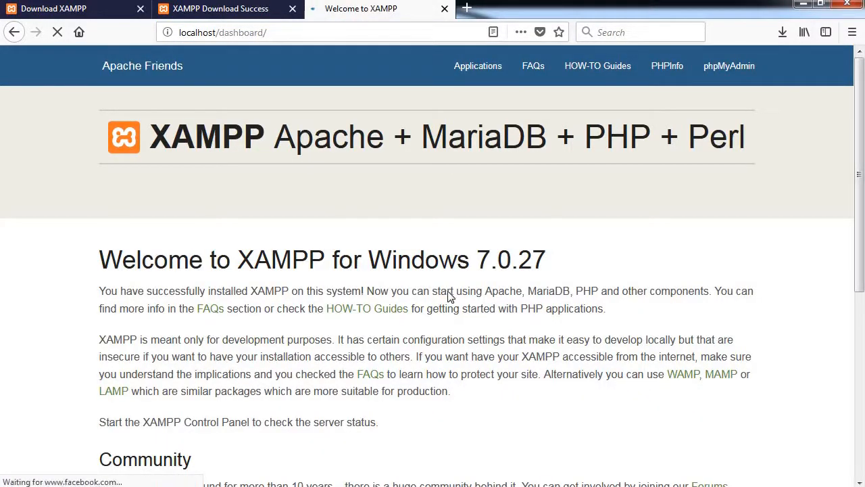
Look through the XAMPP dashboard page and its phpMyAdmin page, and close that browser tab.
{"action": "scroll", "coordinate": [447, 296], "scroll_direction": "down", "scroll_amount": 3}
{"action": "scroll", "coordinate": [448, 296], "scroll_direction": "down", "scroll_amount": 3}
{"action": "scroll", "coordinate": [449, 294], "scroll_direction": "up", "scroll_amount": 7}
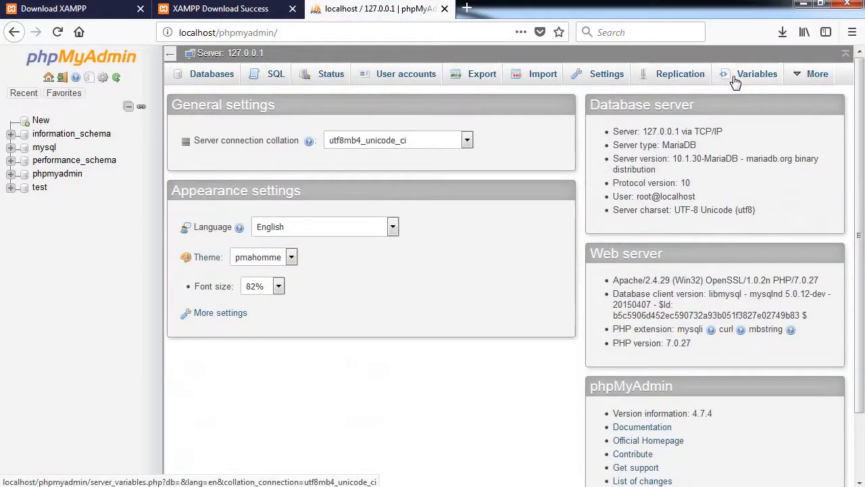
{"action": "left_click", "coordinate": [445, 8]}
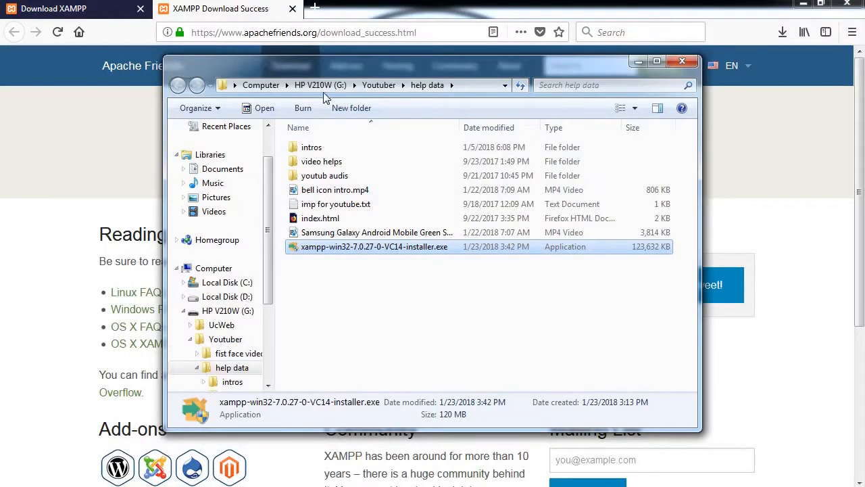
In the file explorer window, go to Local Disk (C:) and open the xampp installation folder.
{"action": "left_click", "coordinate": [262, 86]}
{"action": "double_click", "coordinate": [362, 174]}
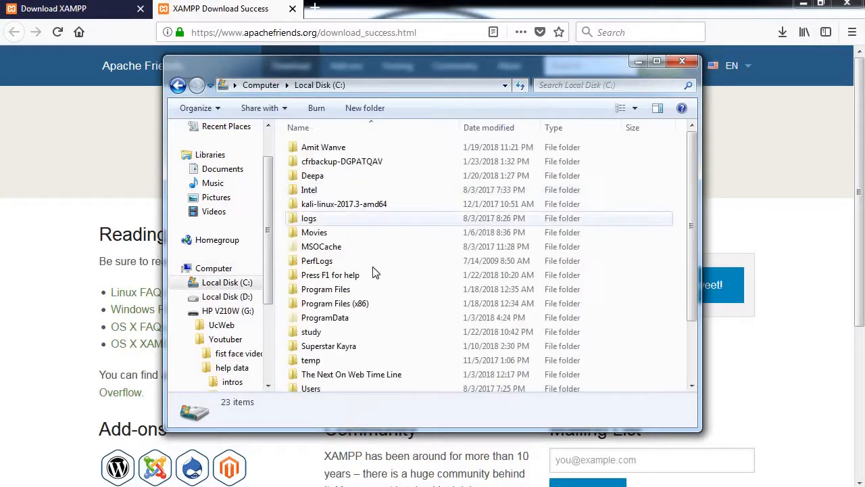
{"action": "scroll", "coordinate": [343, 284], "scroll_direction": "down", "scroll_amount": 2}
{"action": "double_click", "coordinate": [343, 304]}
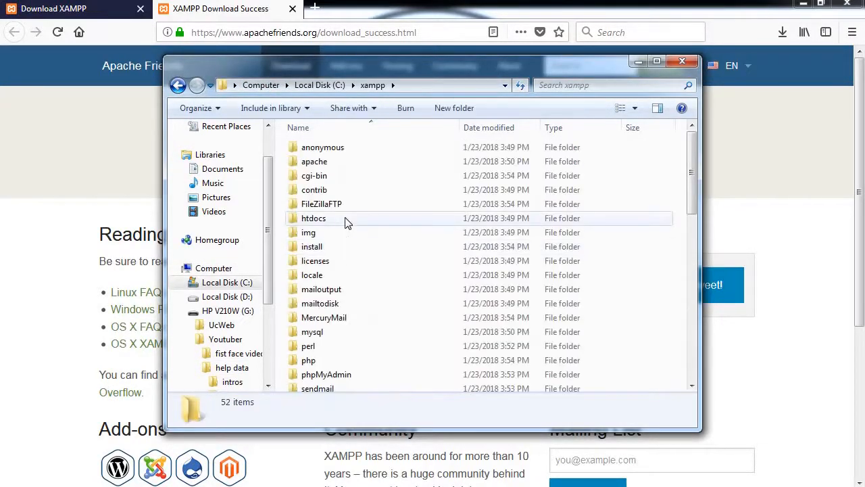
Examine the contents of the xampp folder and its htdocs subfolder, and close the folder window.
{"action": "scroll", "coordinate": [347, 331], "scroll_direction": "down", "scroll_amount": 5}
{"action": "scroll", "coordinate": [347, 331], "scroll_direction": "down", "scroll_amount": 7}
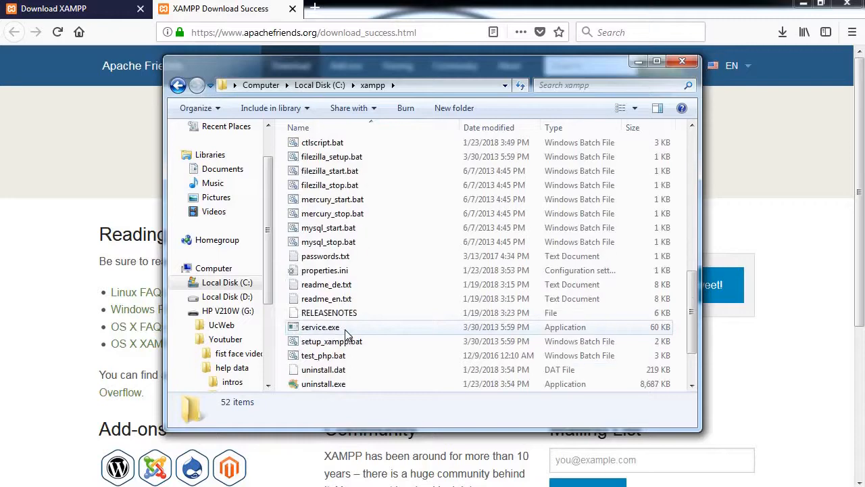
{"action": "scroll", "coordinate": [347, 333], "scroll_direction": "up", "scroll_amount": 9}
{"action": "scroll", "coordinate": [347, 331], "scroll_direction": "up", "scroll_amount": 3}
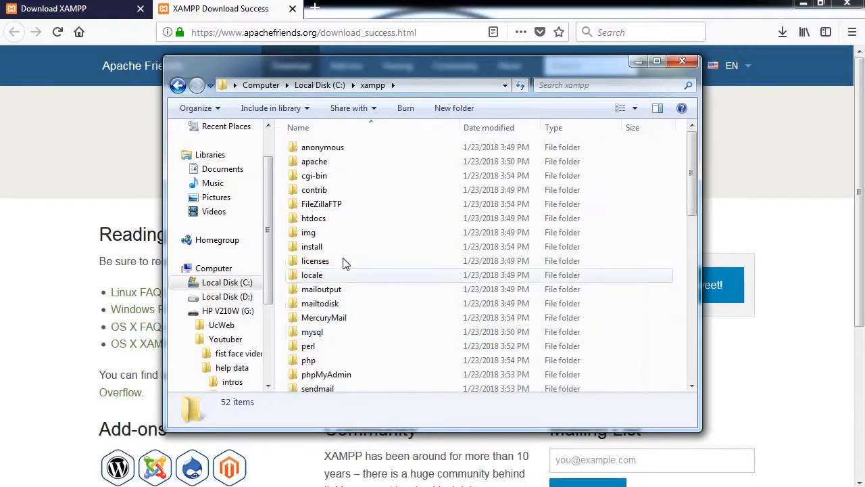
{"action": "double_click", "coordinate": [342, 225]}
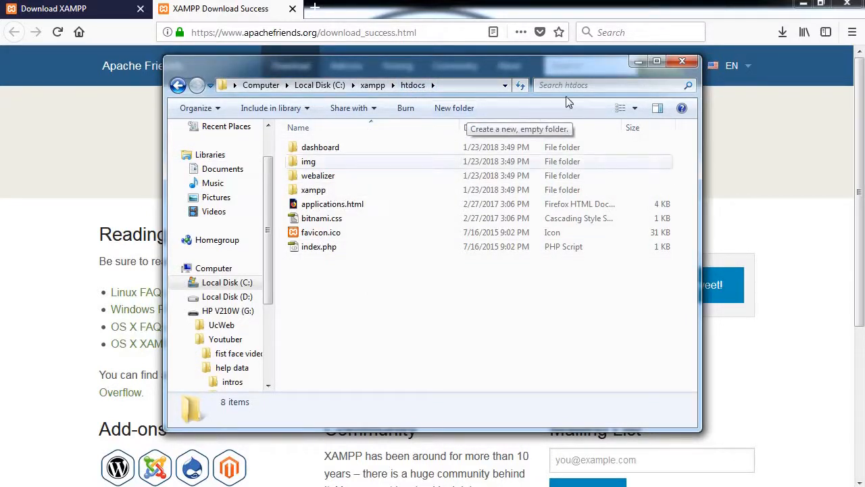
{"action": "left_click", "coordinate": [682, 63]}
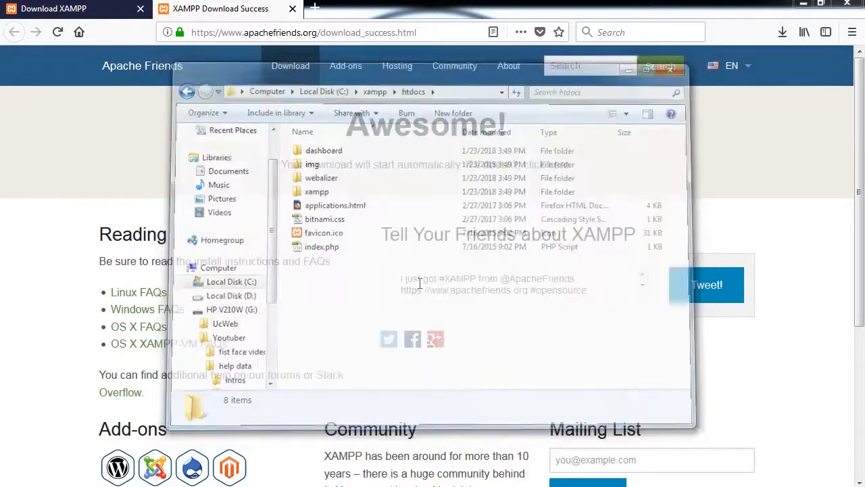